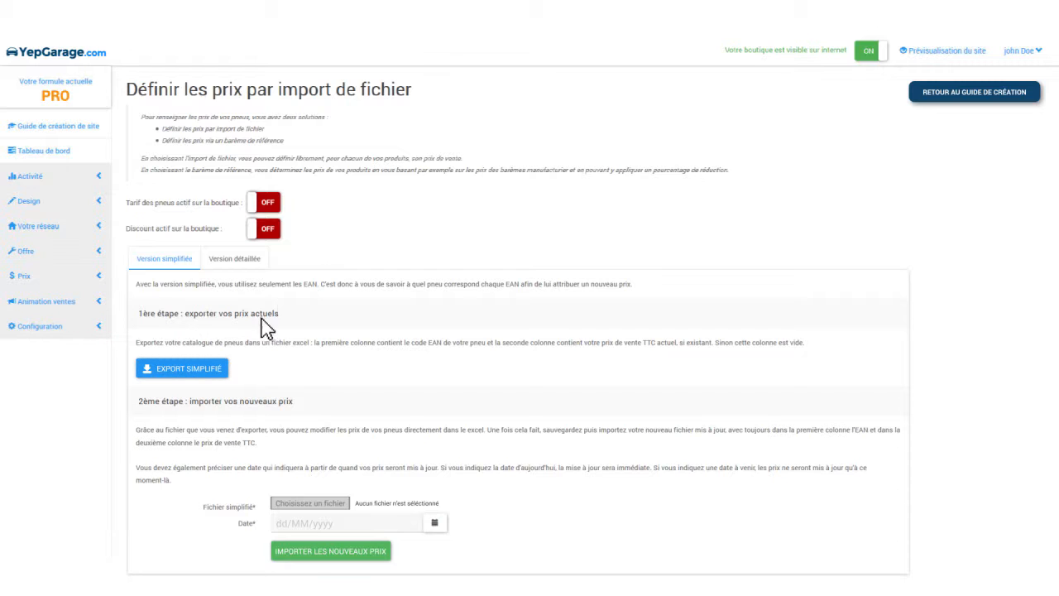
Export the simplified price list, set B2 to 124 and B3 to 228,5, clear B4, and save the workbook
click(198, 372)
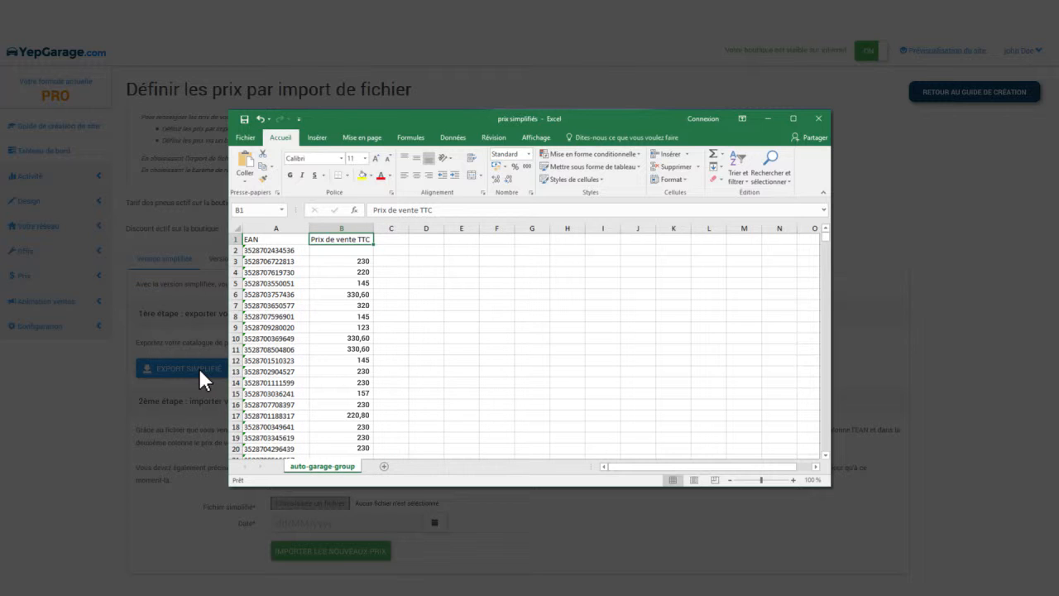
click(332, 251)
text(124)
click(332, 261)
key(Delete)
text(228,5)
click(333, 272)
key(Delete)
click(244, 121)
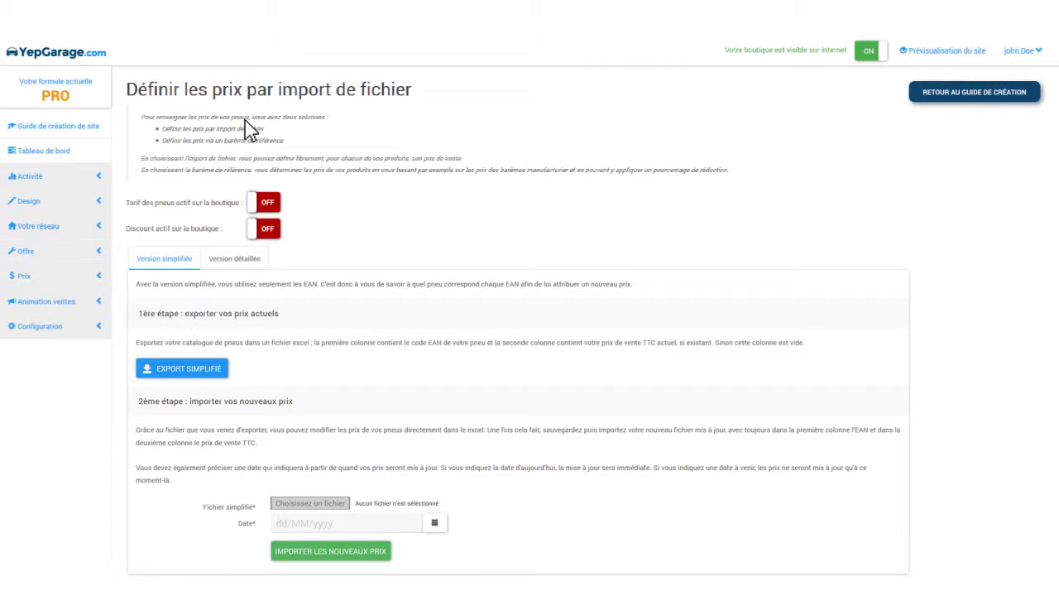
Import the prix simplifiés file as the new simplified prices, effective 25/10/2016, and close the import report
click(303, 510)
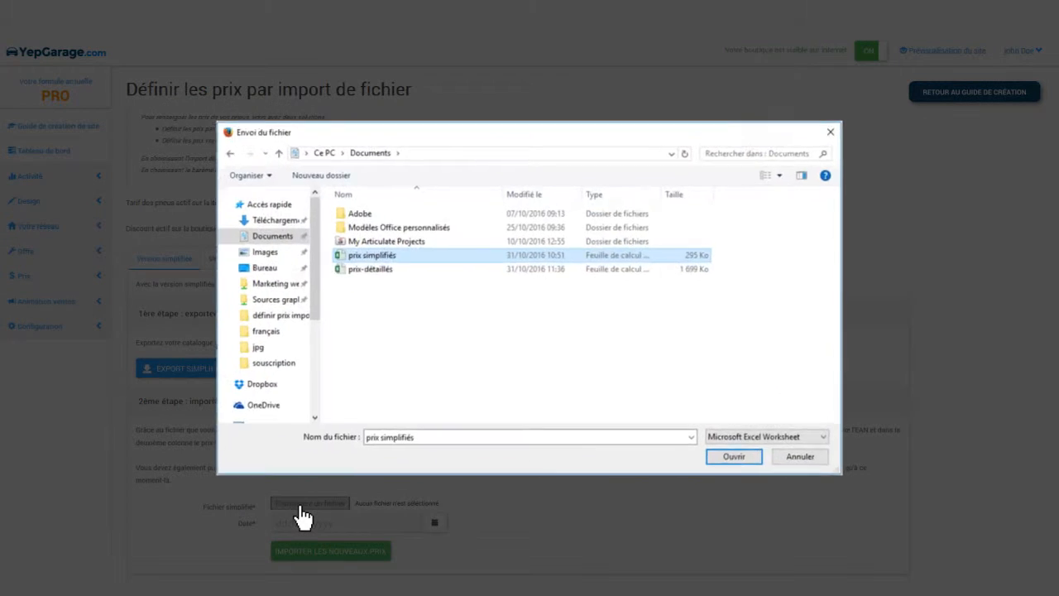
click(396, 263)
click(702, 430)
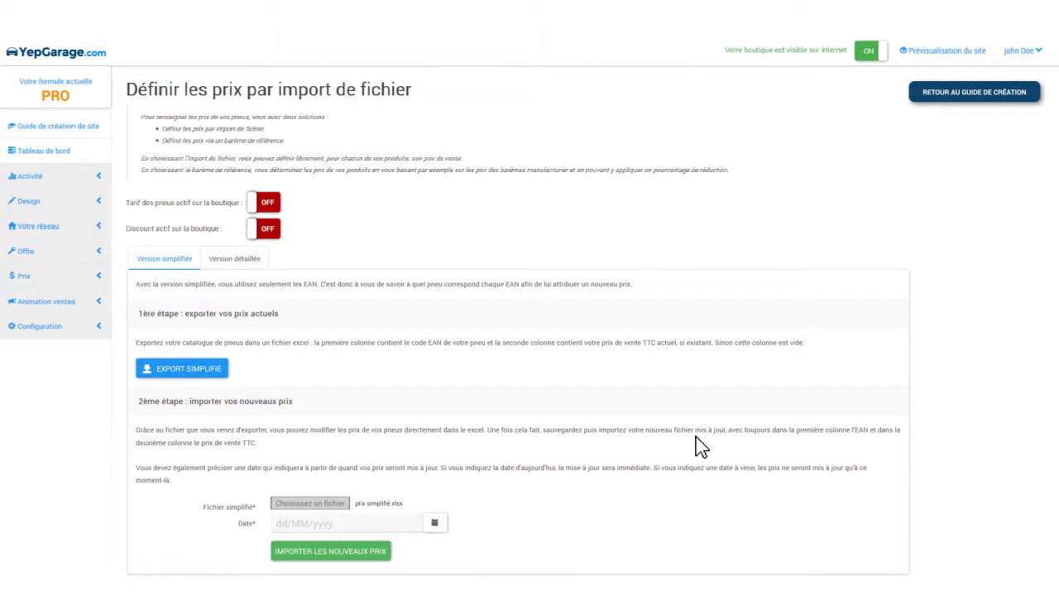
click(433, 524)
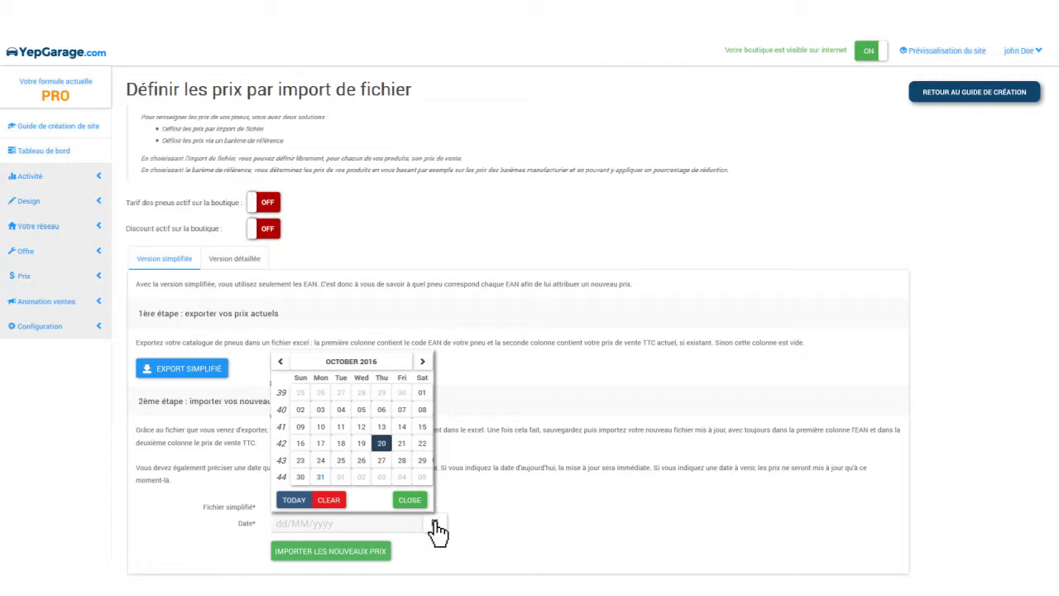
click(341, 460)
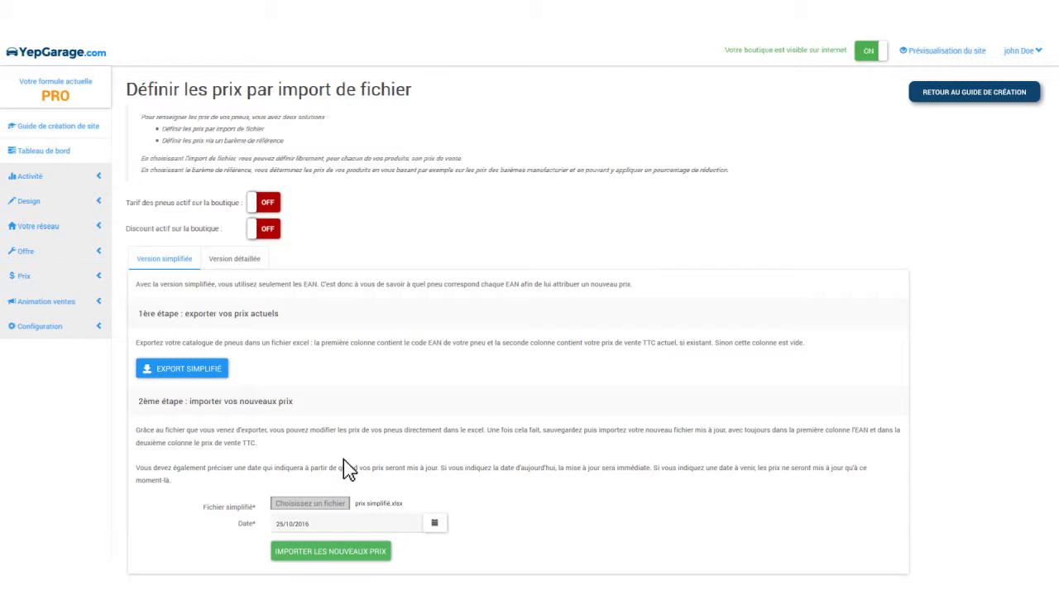
click(341, 551)
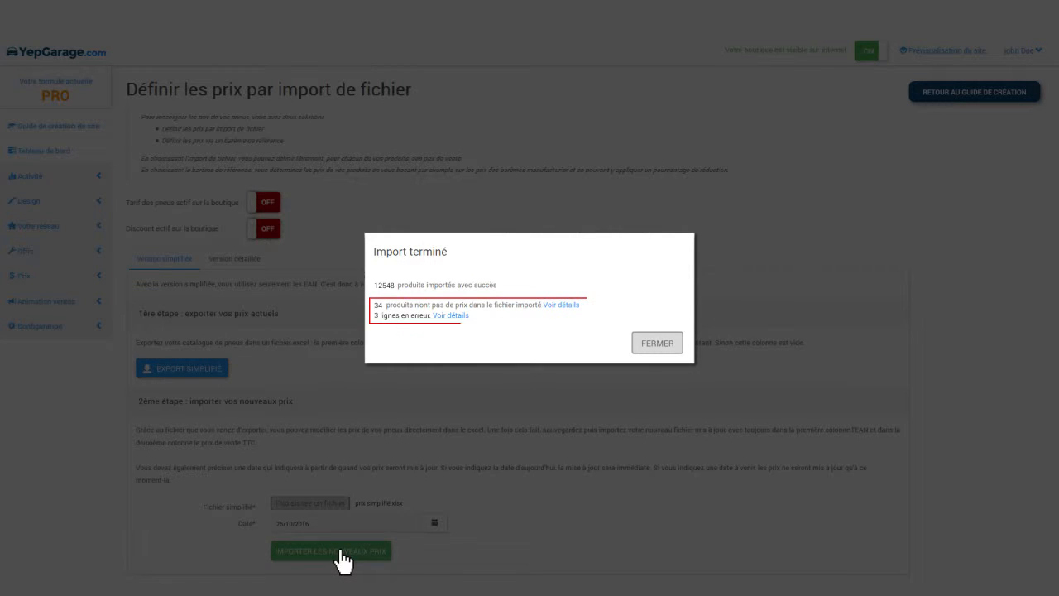
click(655, 346)
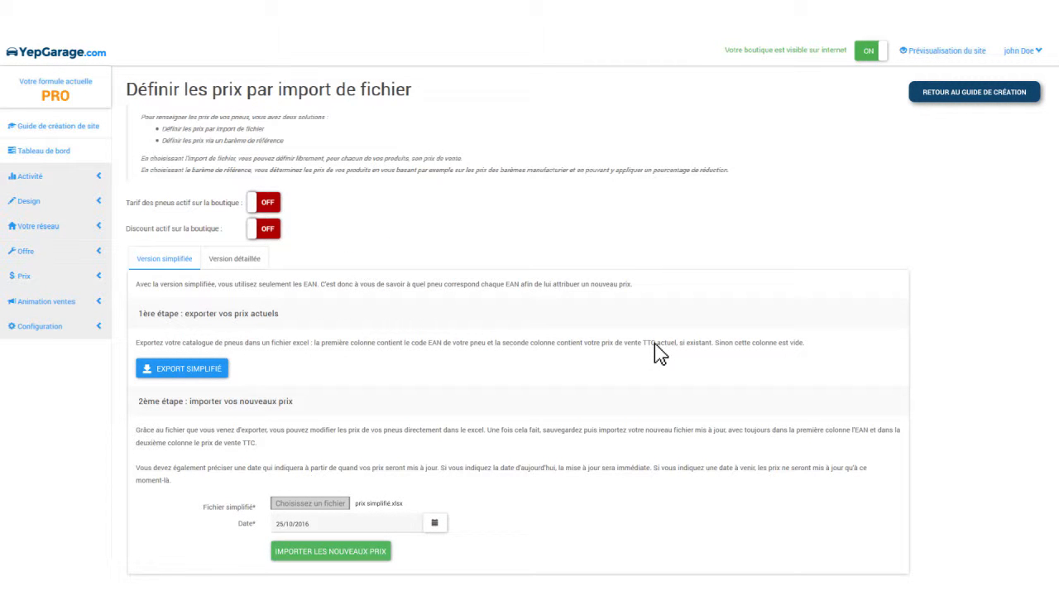
Export the detailed version of the price list and set the price validity start date in N8 to 30/11/2016
click(234, 259)
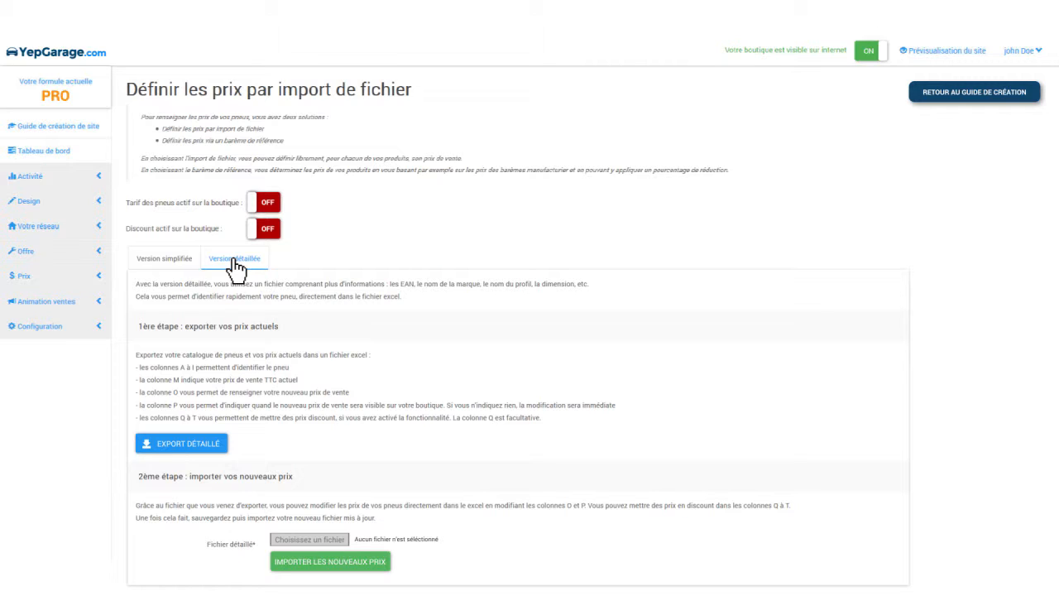
click(190, 450)
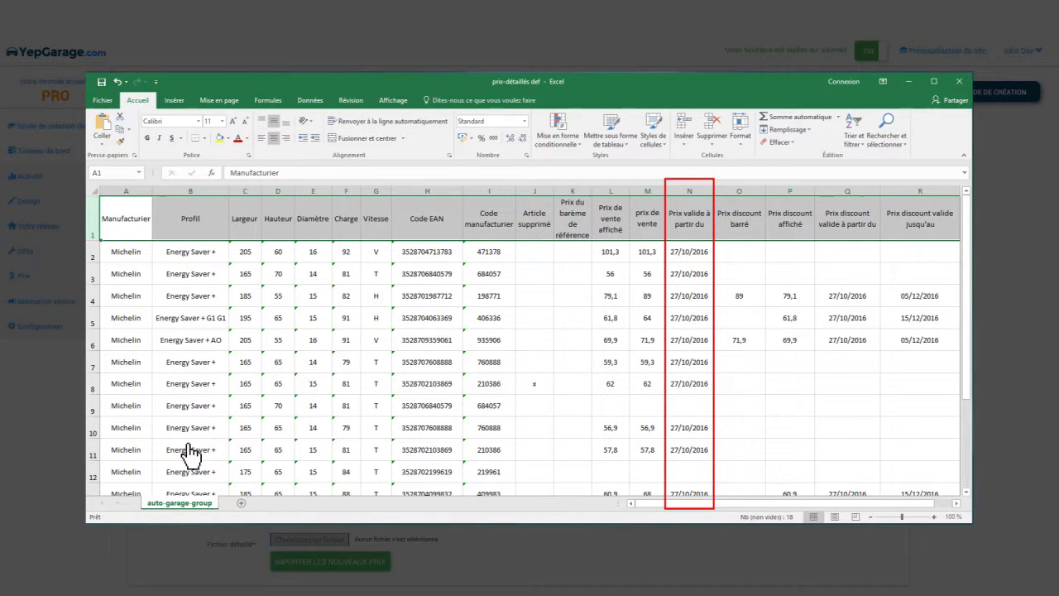
click(689, 386)
text(30/11/)
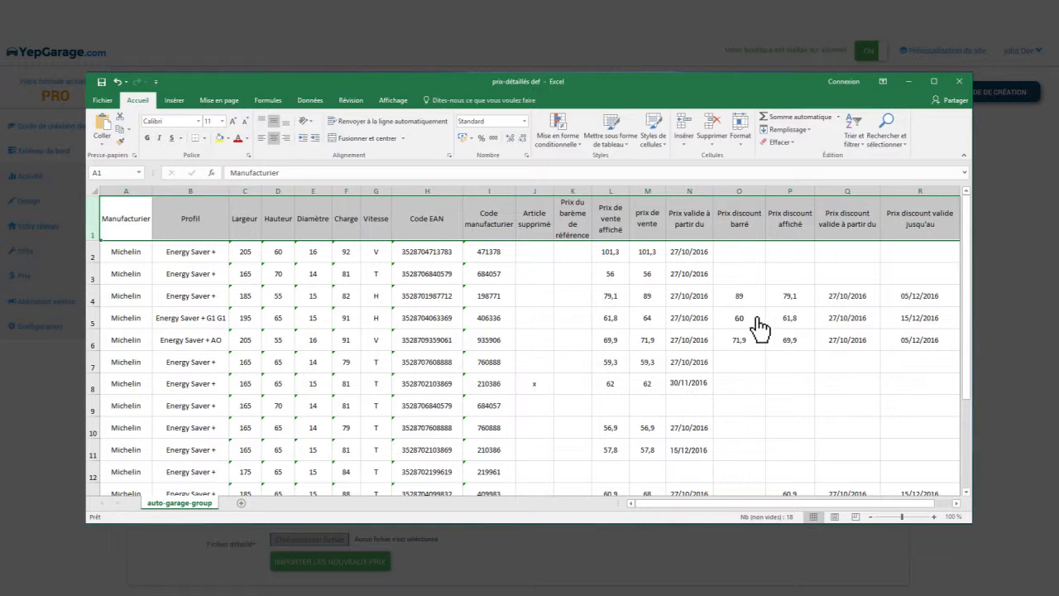
Edit the displayed discount price in P4 of the detailed price list and save the workbook
click(803, 303)
text(,5)
click(101, 82)
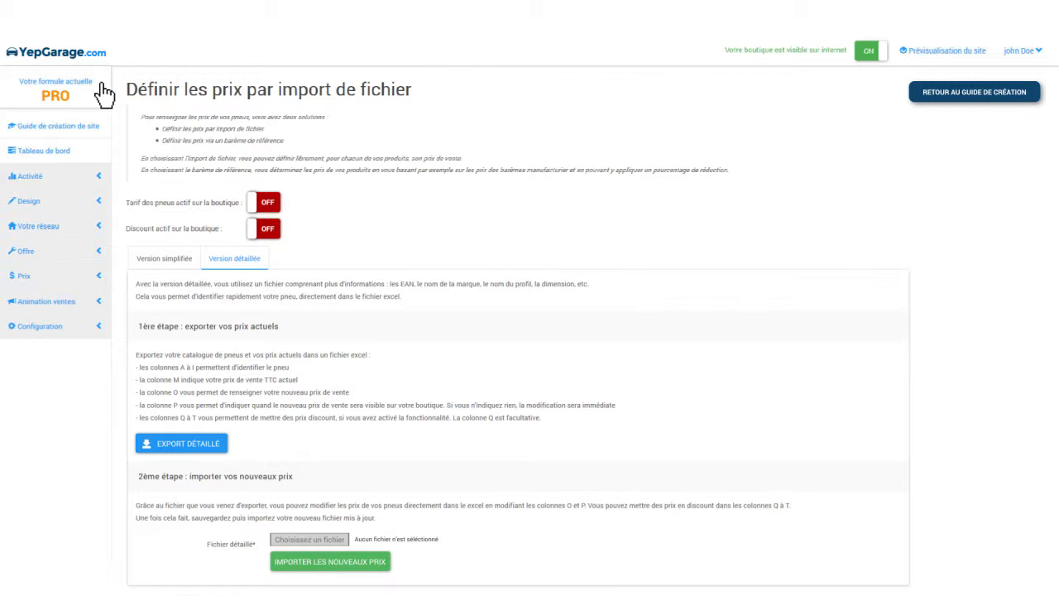
Import the prix-détaillés file as the new detailed prices and close the import report
click(308, 542)
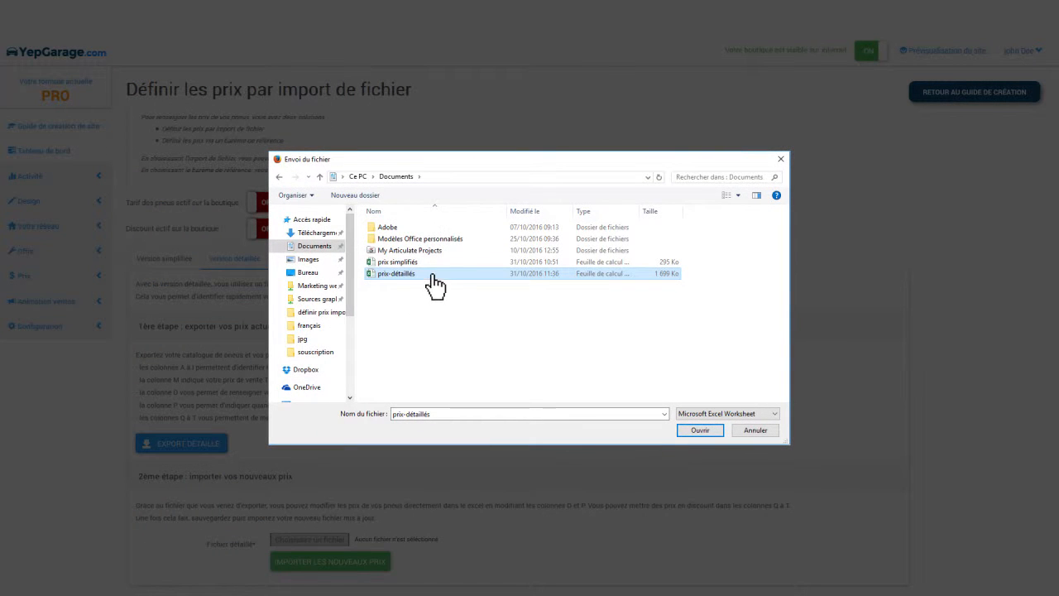
click(436, 281)
click(699, 432)
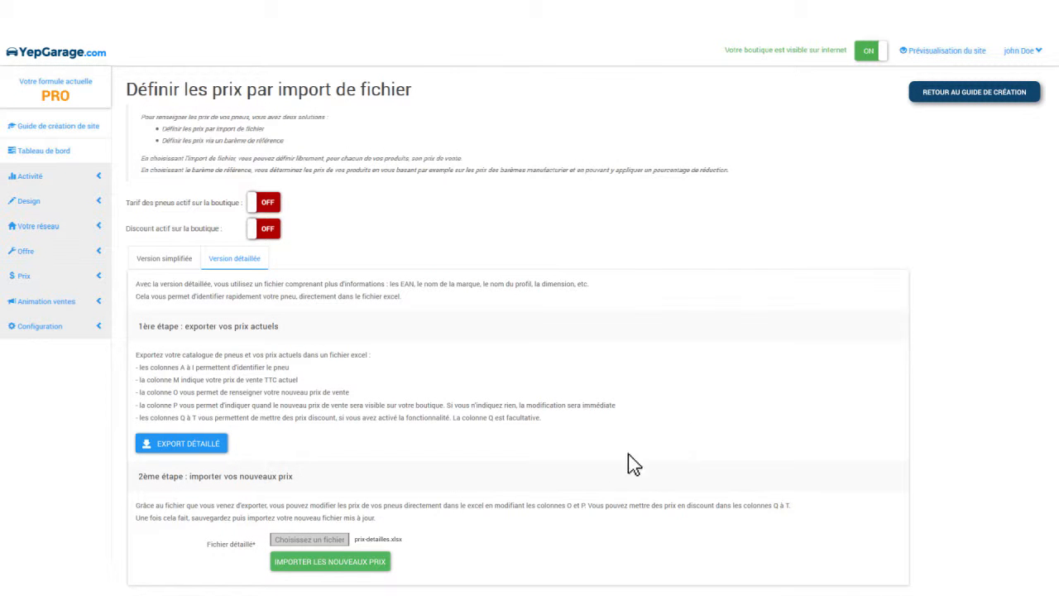
click(320, 562)
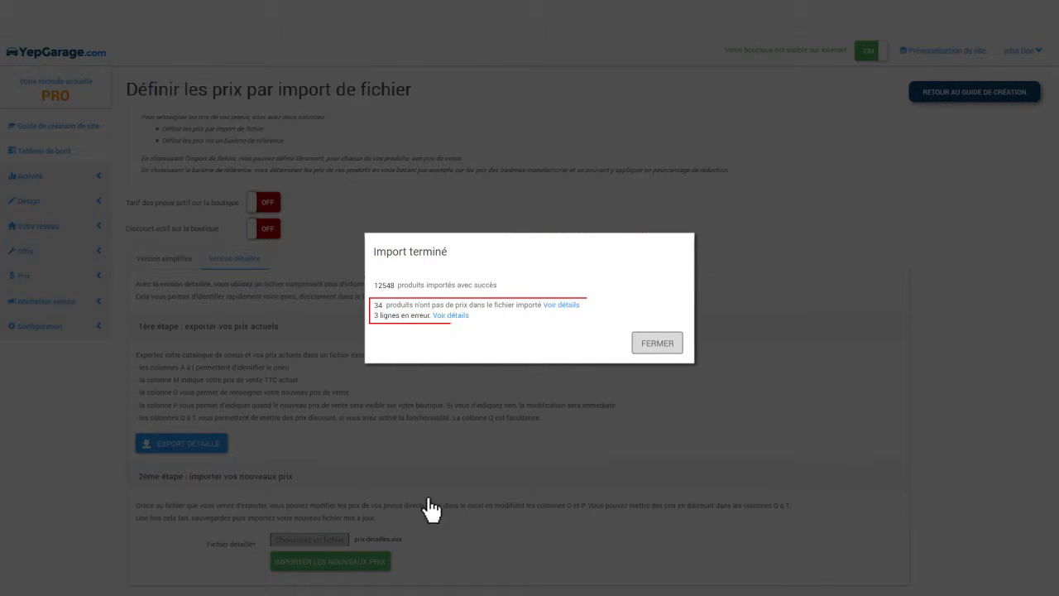
click(654, 343)
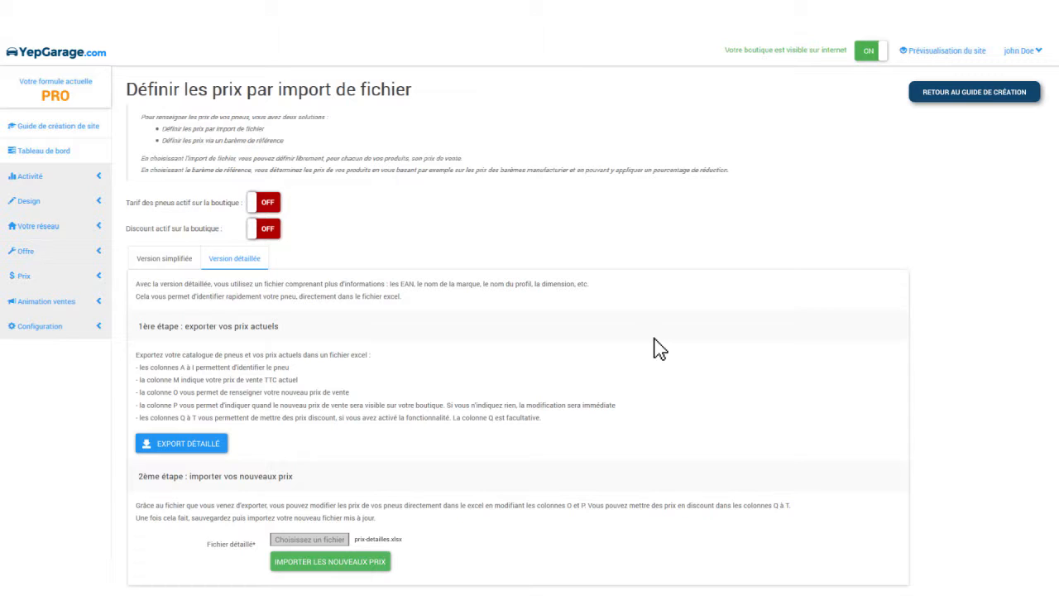
Activate both the tyre prices and the discounts on the shop
click(265, 204)
click(268, 233)
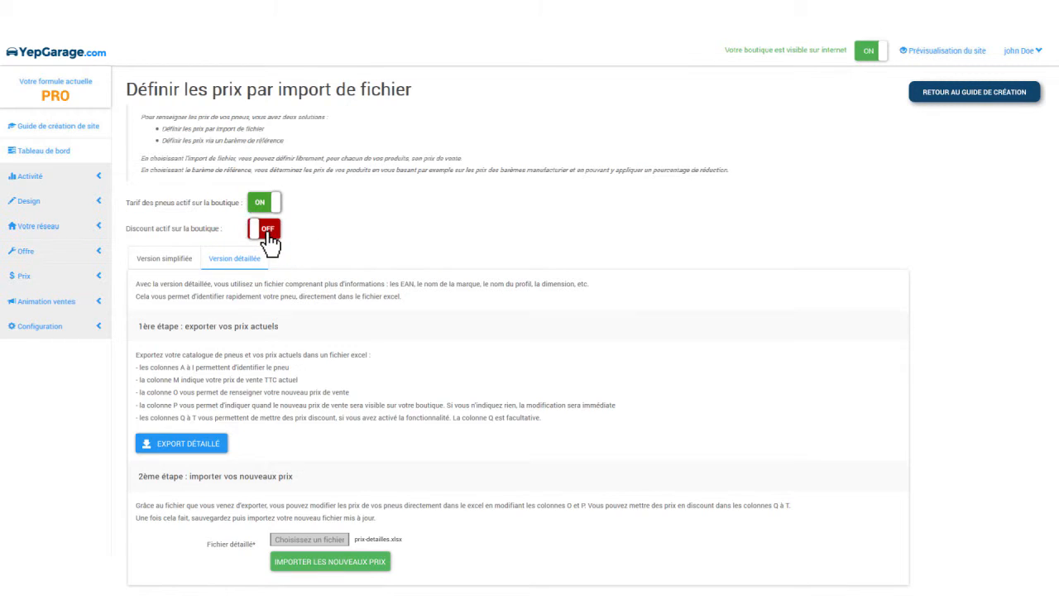